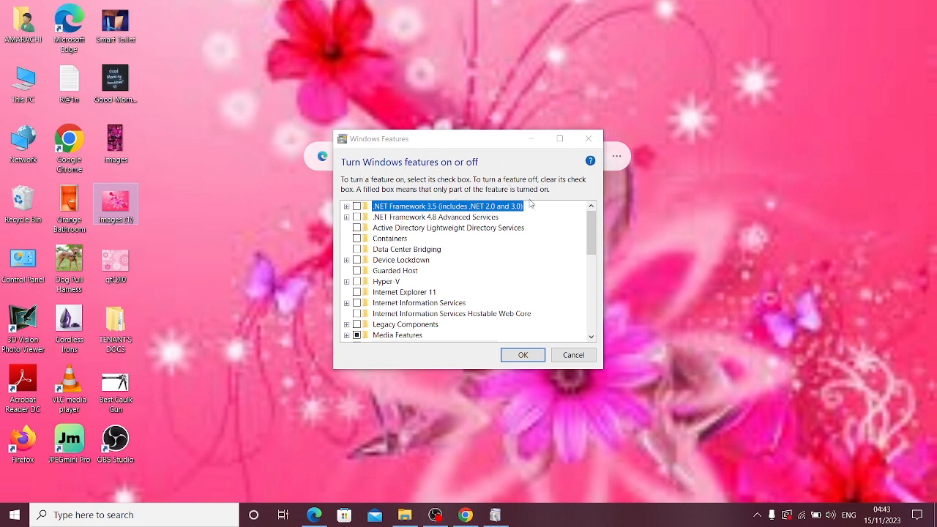
# Step: Turn on the Windows Subsystem for Linux feature, apply the change and decline restarting the PC
pyautogui.moveTo(593, 228); pyautogui.dragTo(595, 316)
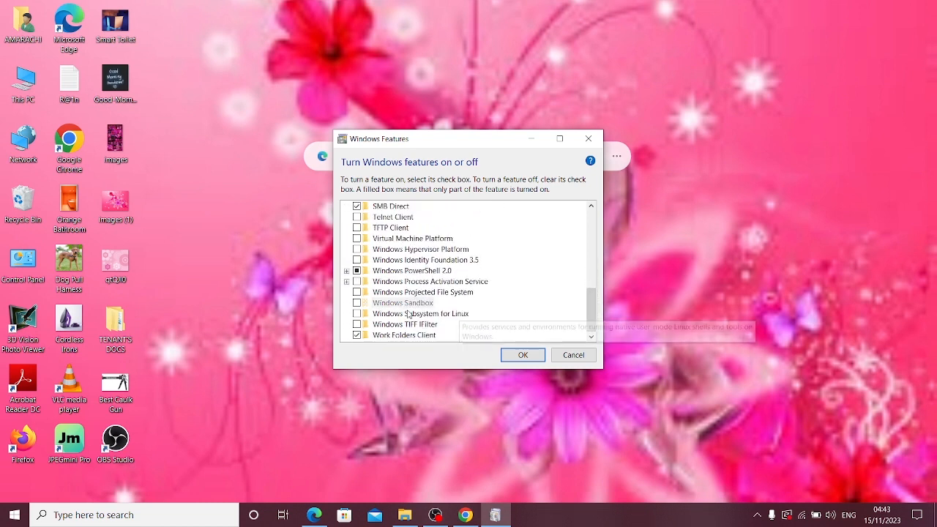
pyautogui.click(356, 315)
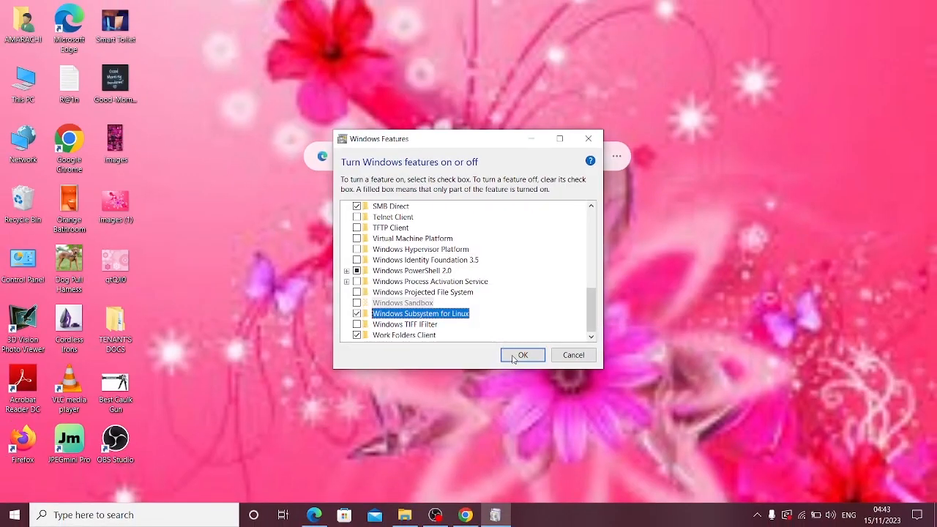
pyautogui.click(522, 355)
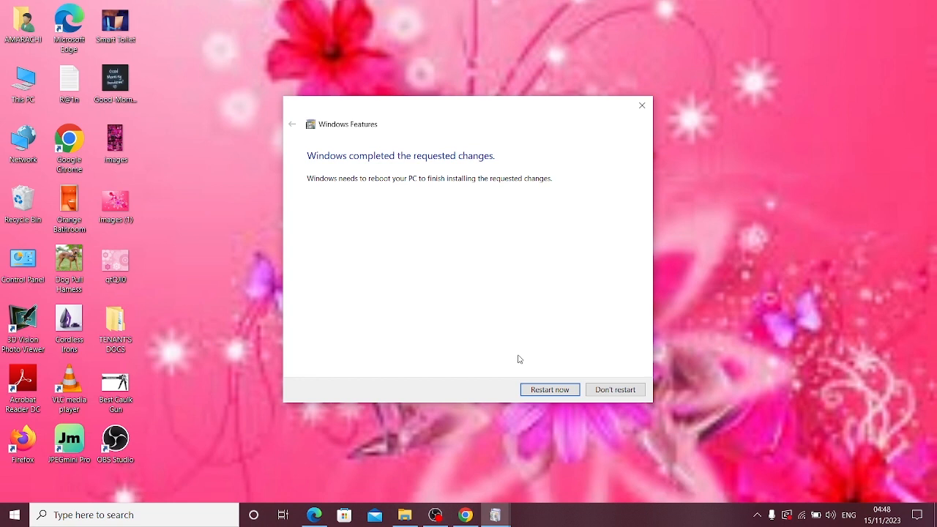
pyautogui.click(611, 390)
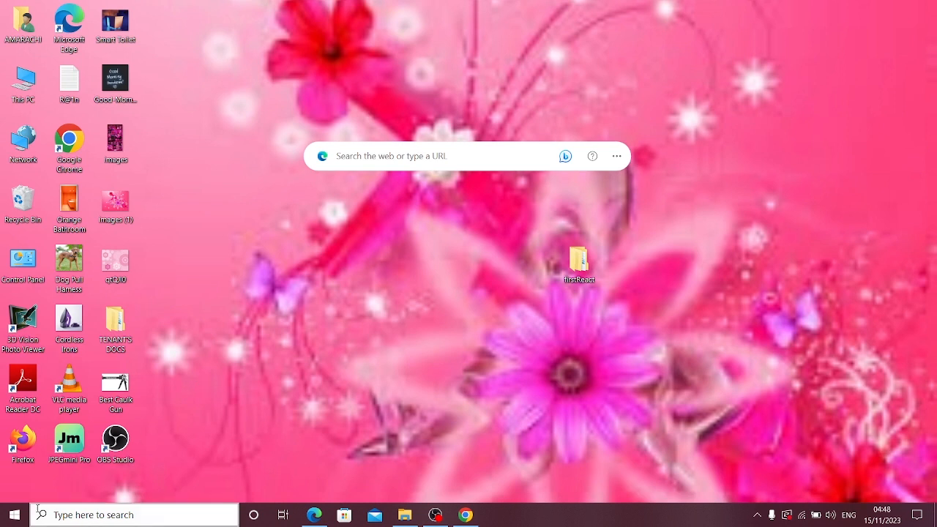
# Step: Search Windows for "windows store" and open the Microsoft Store
pyautogui.click(11, 523)
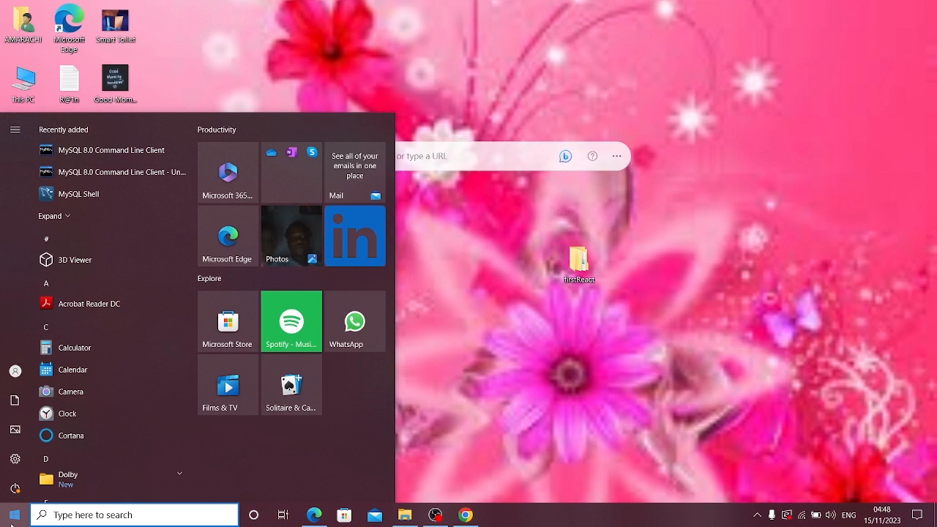
pyautogui.write('wind')
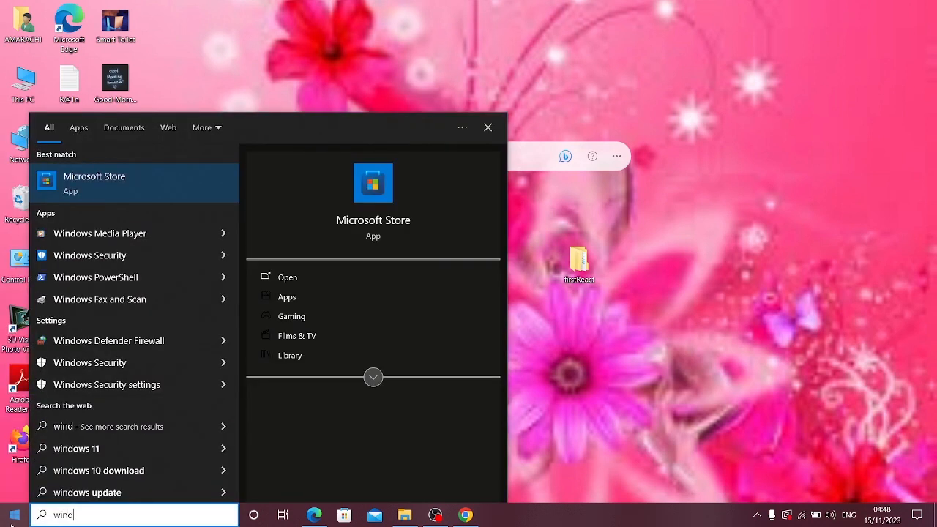
pyautogui.write('ows')
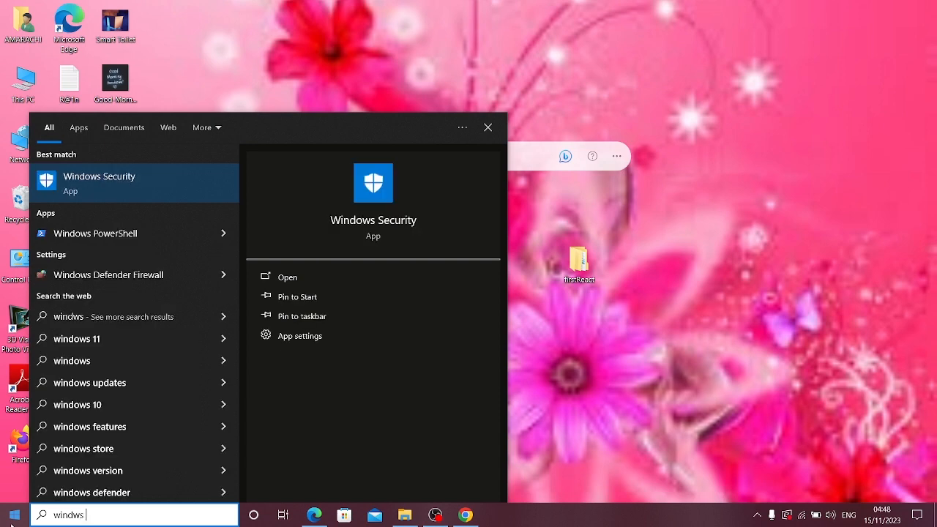
pyautogui.press('BackSpace')
pyautogui.write('ows store')
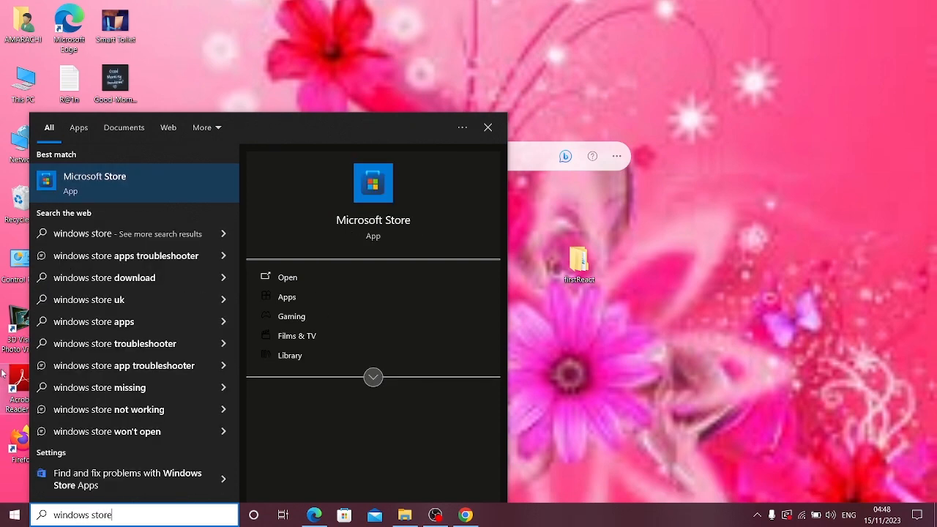
pyautogui.click(127, 183)
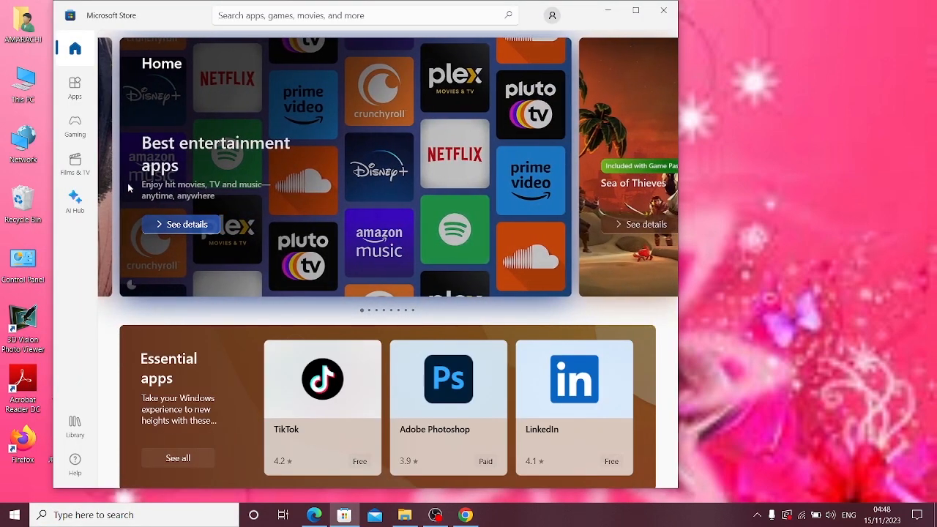
# Step: Search the store for "ubuntu" and install Ubuntu 22.04.2 LTS from its product page
pyautogui.click(285, 16)
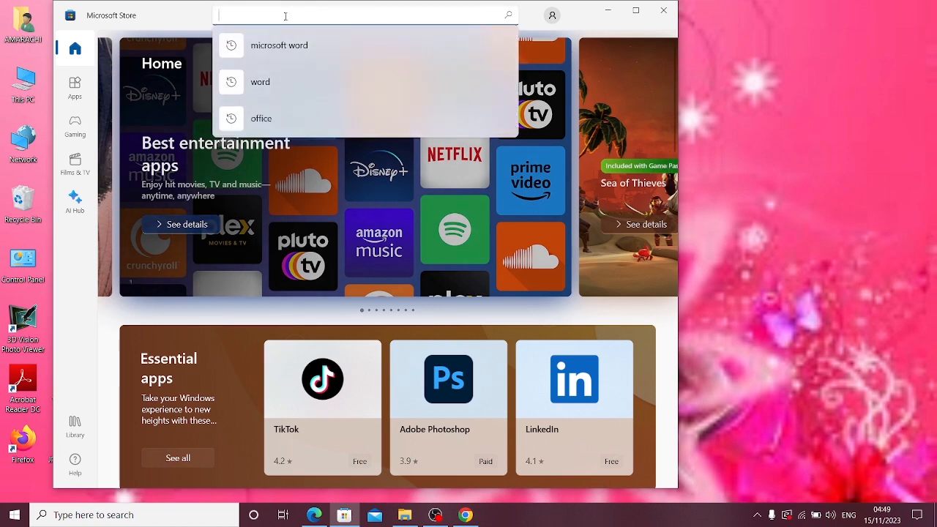
pyautogui.write('u')
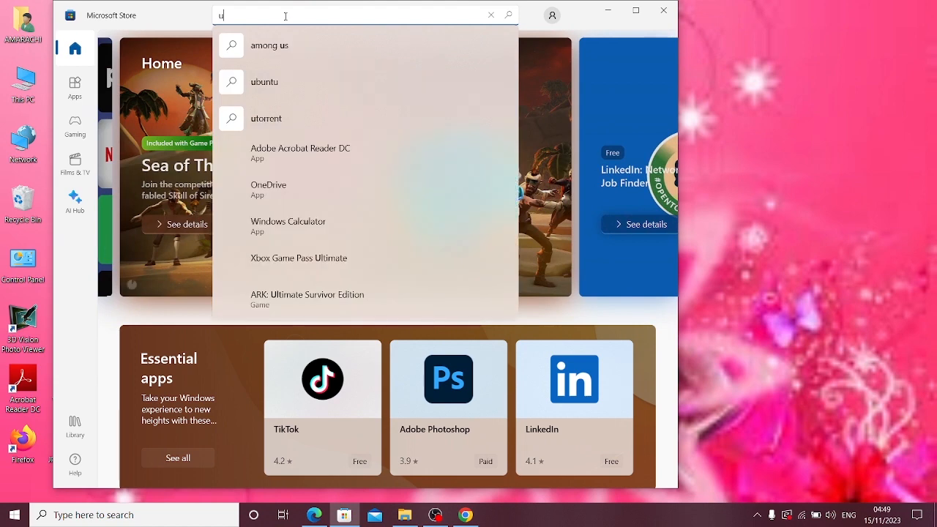
pyautogui.write('bun')
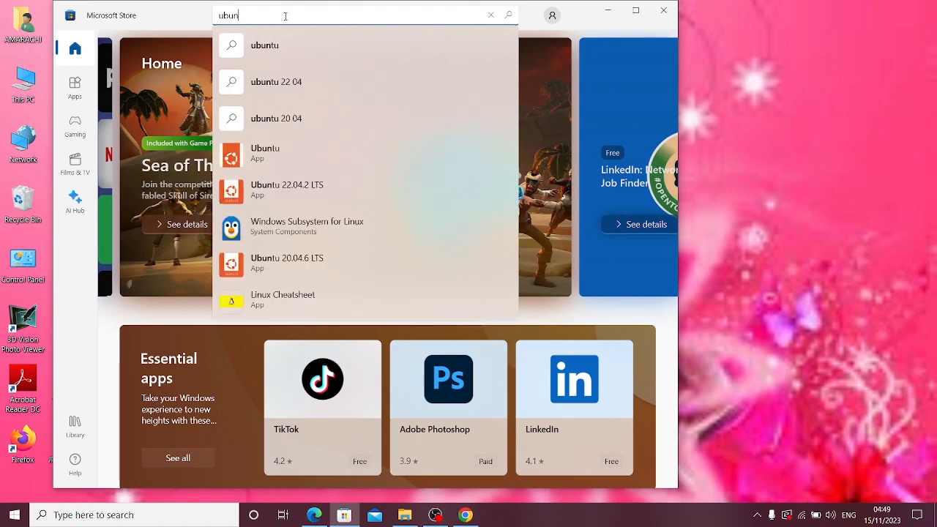
pyautogui.write('tu')
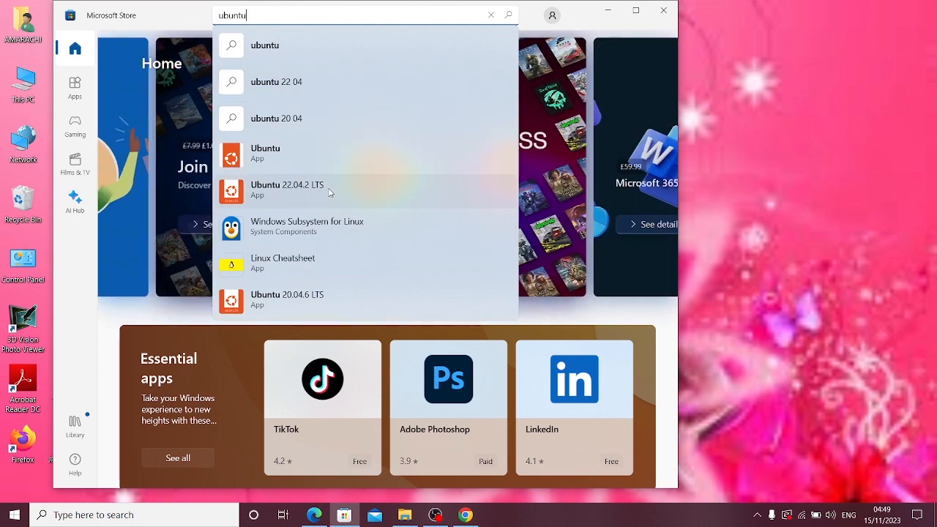
pyautogui.click(329, 192)
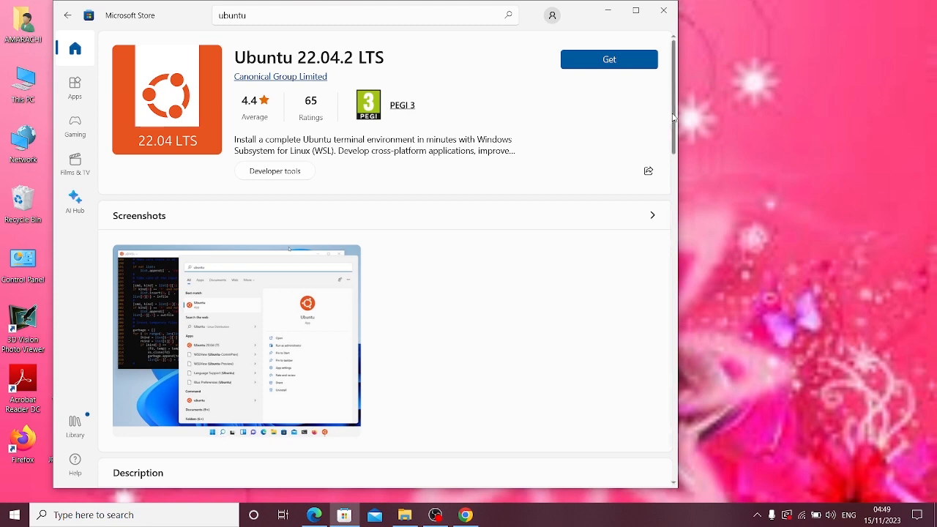
pyautogui.moveTo(674, 113); pyautogui.dragTo(653, 102)
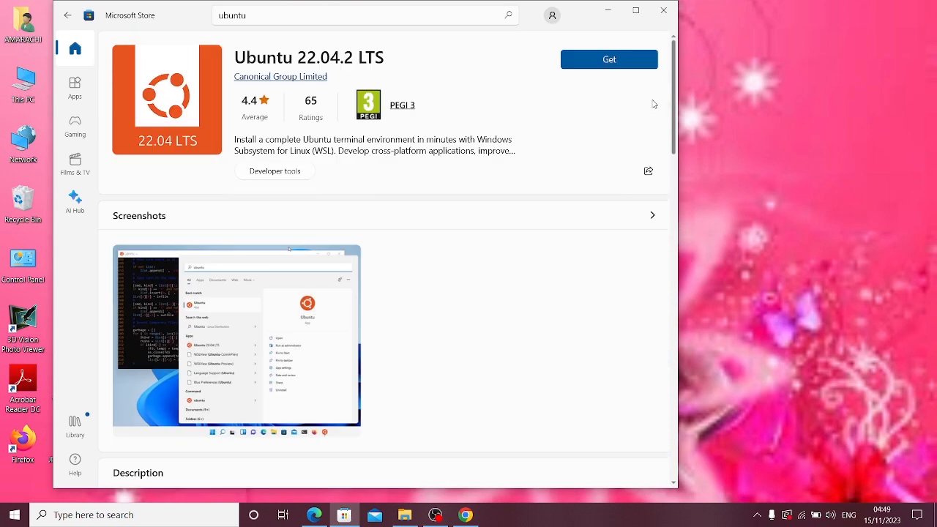
pyautogui.click(609, 61)
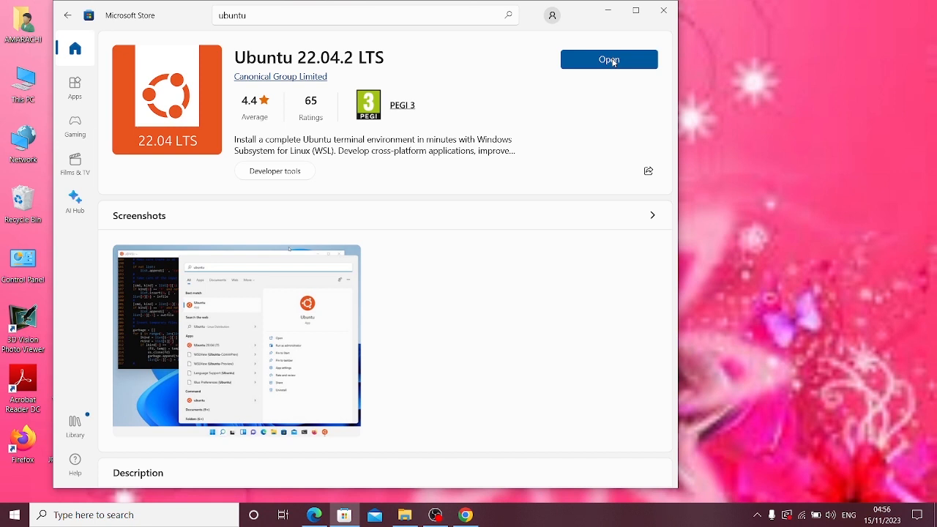
# Step: Try to launch the installed Ubuntu 22.04.2 LTS from its store page and retry after dismissing the console
pyautogui.click(598, 61)
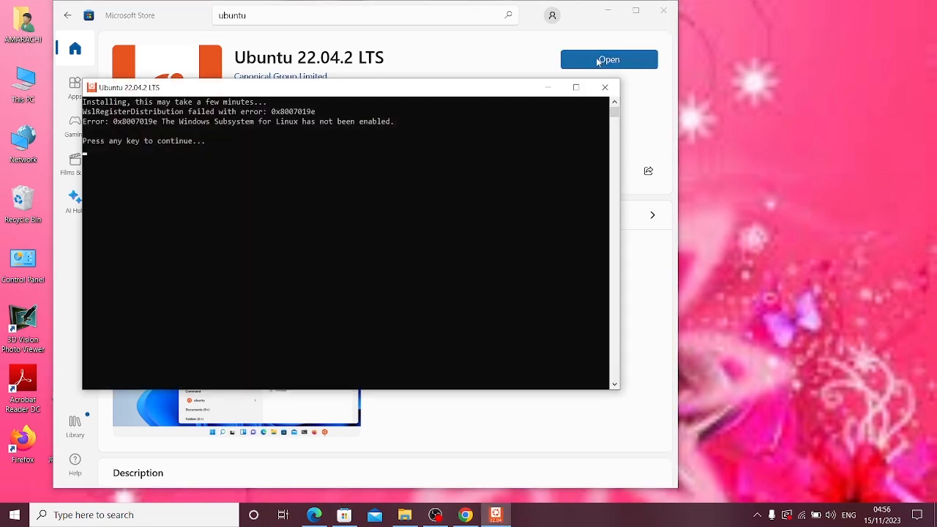
pyautogui.press('Return')
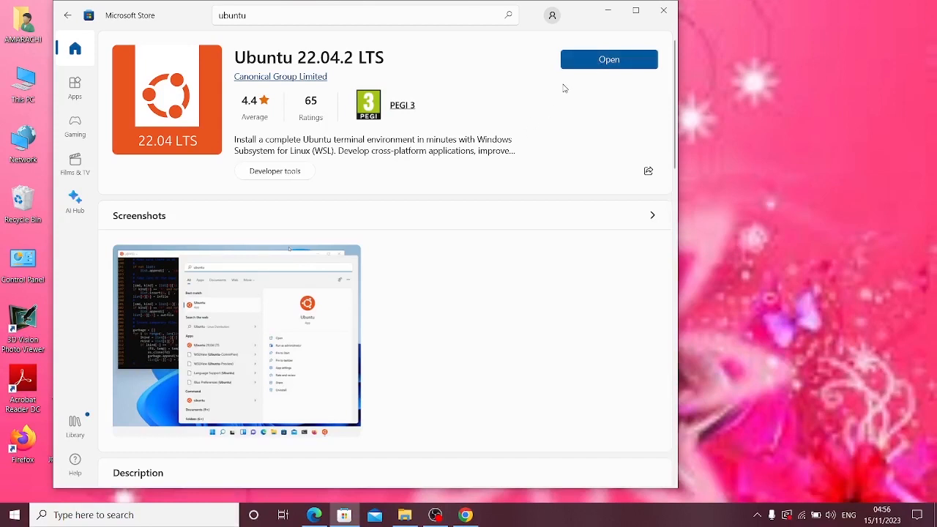
pyautogui.click(598, 63)
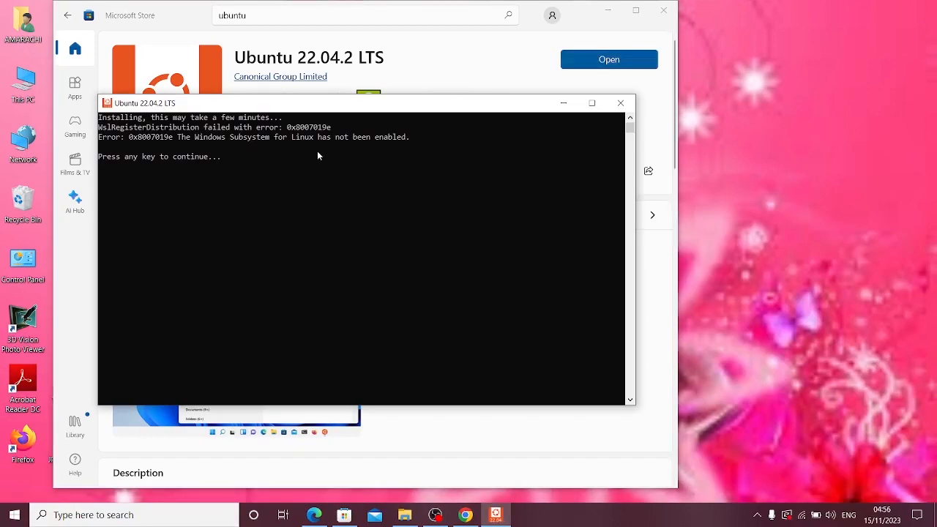
pyautogui.click(228, 156)
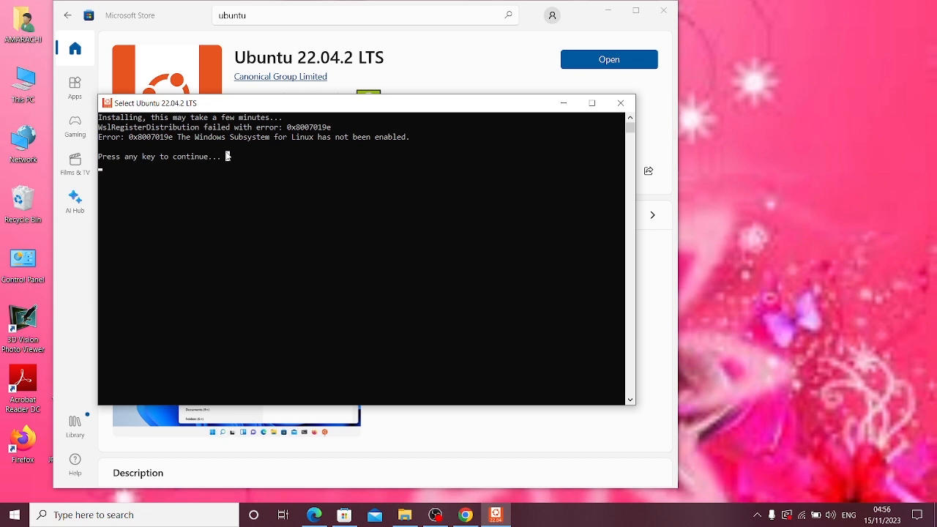
pyautogui.click(599, 61)
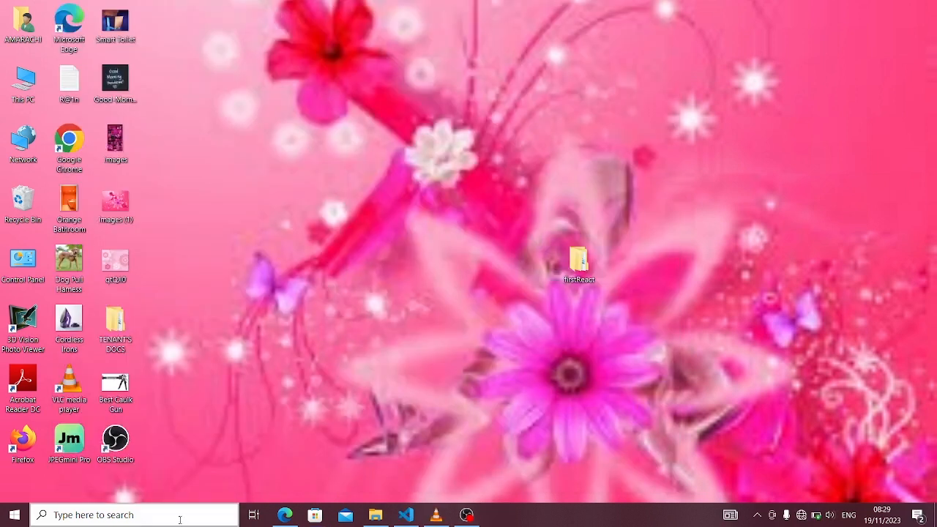
# Step: Search Windows for "windows fea" and open Turn Windows features on or off
pyautogui.click(179, 519)
pyautogui.write('w')
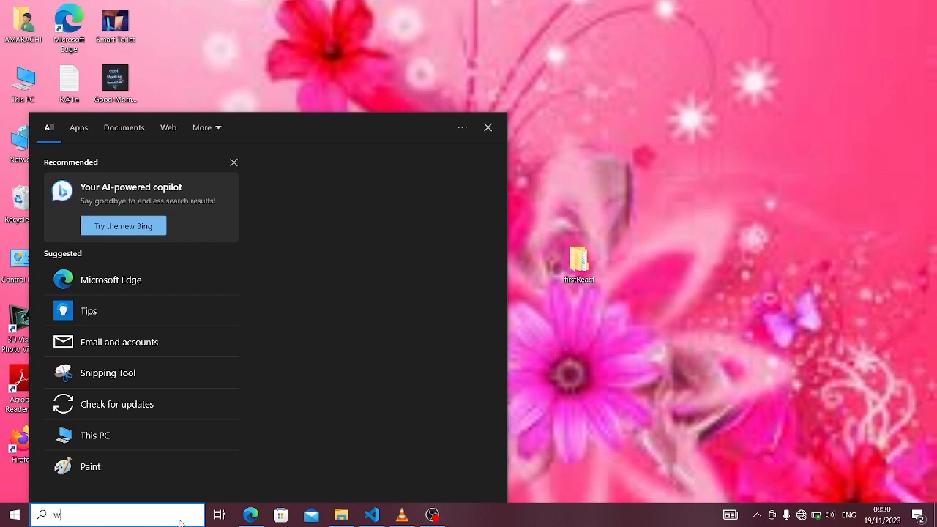
pyautogui.write('ind')
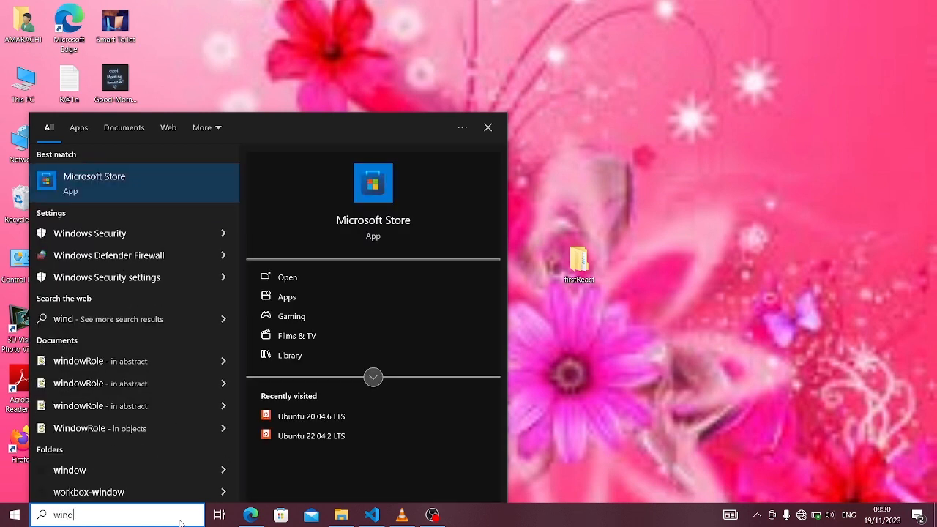
pyautogui.write('o')
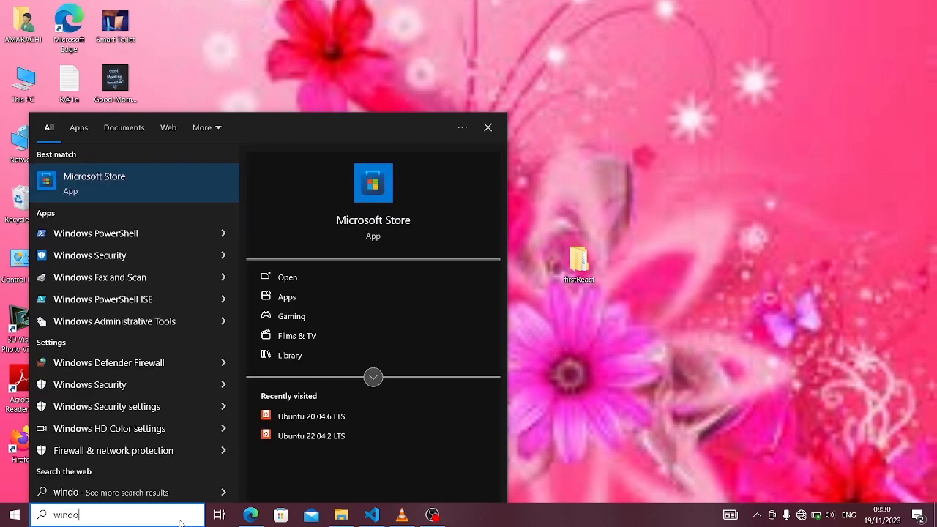
pyautogui.write('ws ')
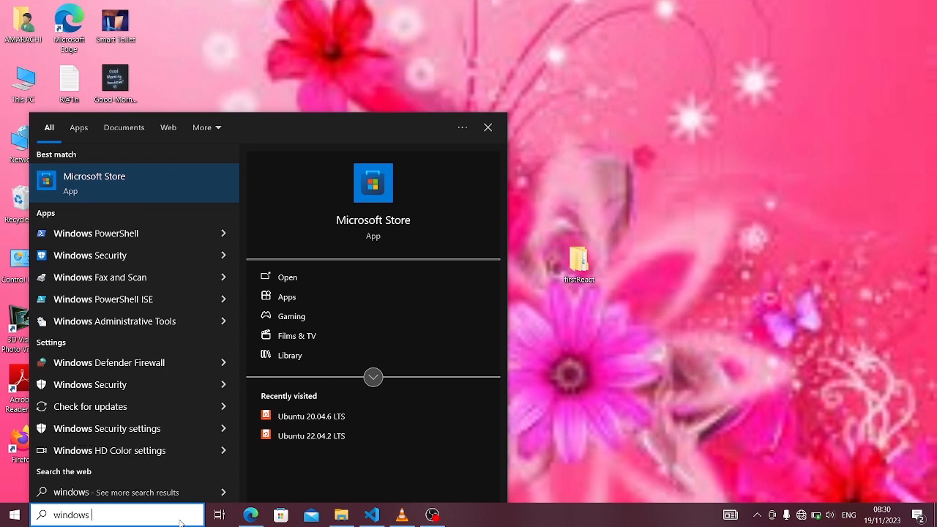
pyautogui.write('d')
pyautogui.press('BackSpace')
pyautogui.write('fea')
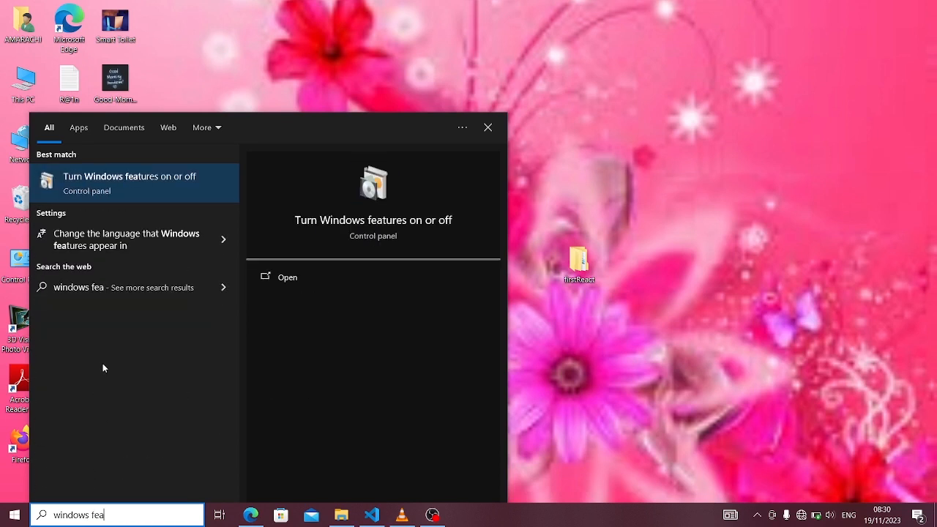
pyautogui.click(143, 182)
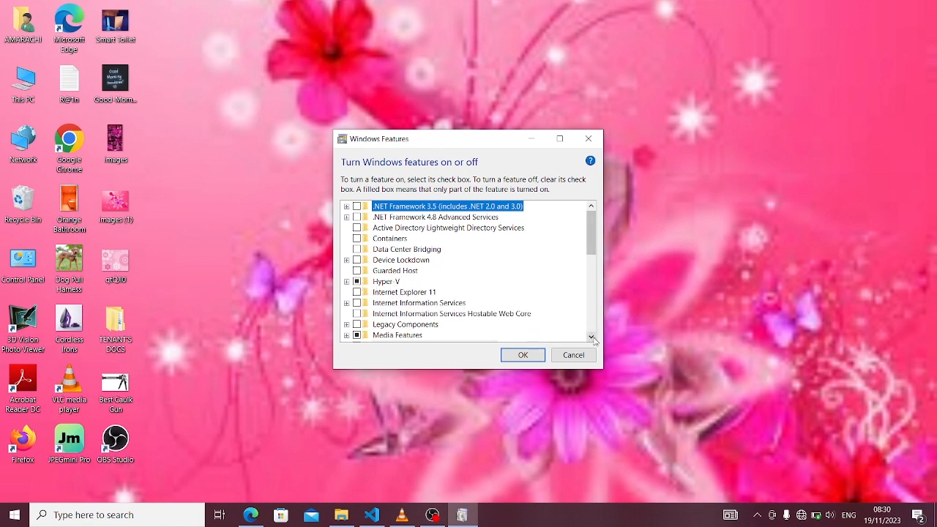
# Step: Examine which entries are enabled in the Windows Features list, from .NET Framework down to the Windows entries
pyautogui.moveTo(593, 339); pyautogui.dragTo(593, 340)
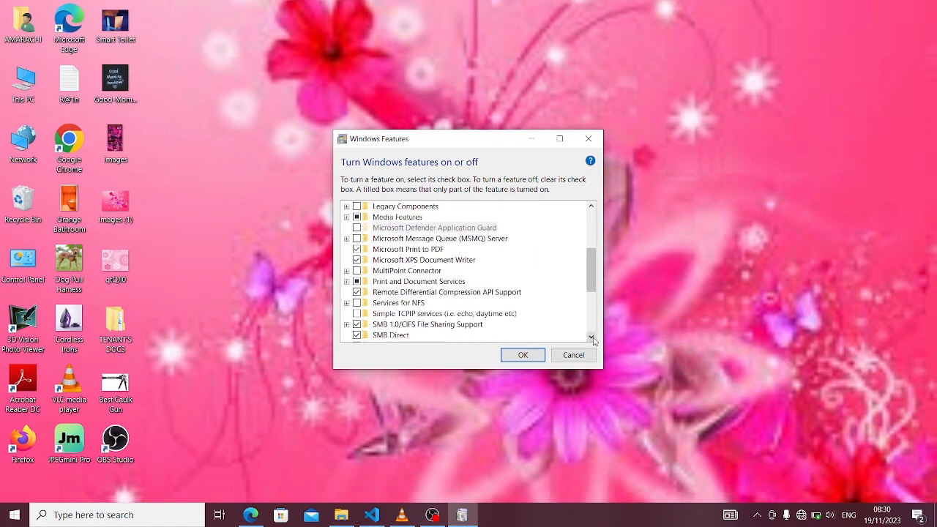
pyautogui.click(593, 339)
pyautogui.click(593, 339)
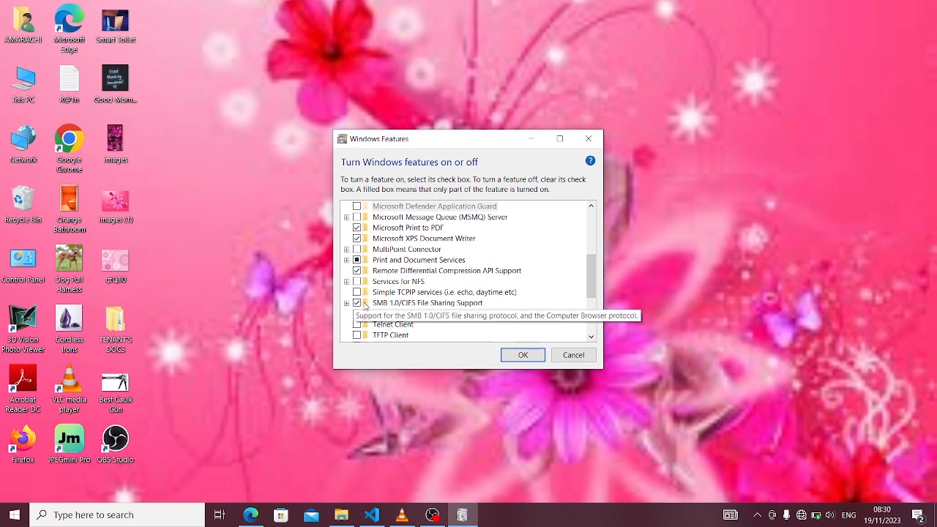
pyautogui.click(592, 338)
pyautogui.click(591, 339)
pyautogui.click(592, 339)
pyautogui.click(591, 339)
pyautogui.click(591, 339)
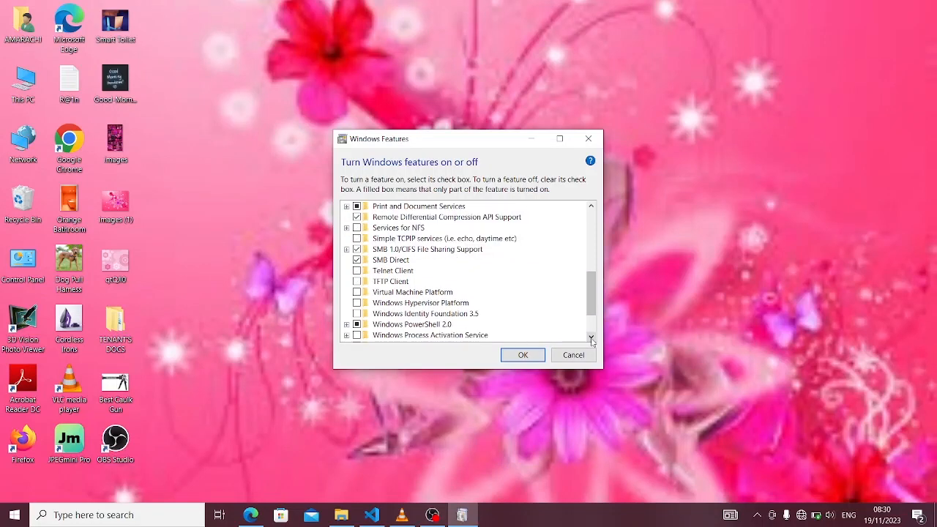
pyautogui.click(592, 339)
pyautogui.click(591, 339)
pyautogui.click(591, 339)
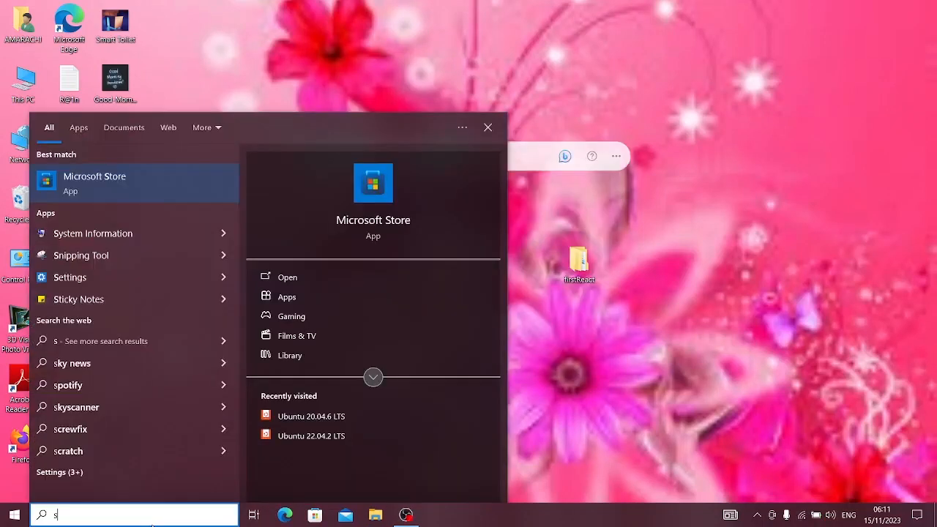
# Step: Search Windows for "store" and open the Microsoft Store
pyautogui.write('st')
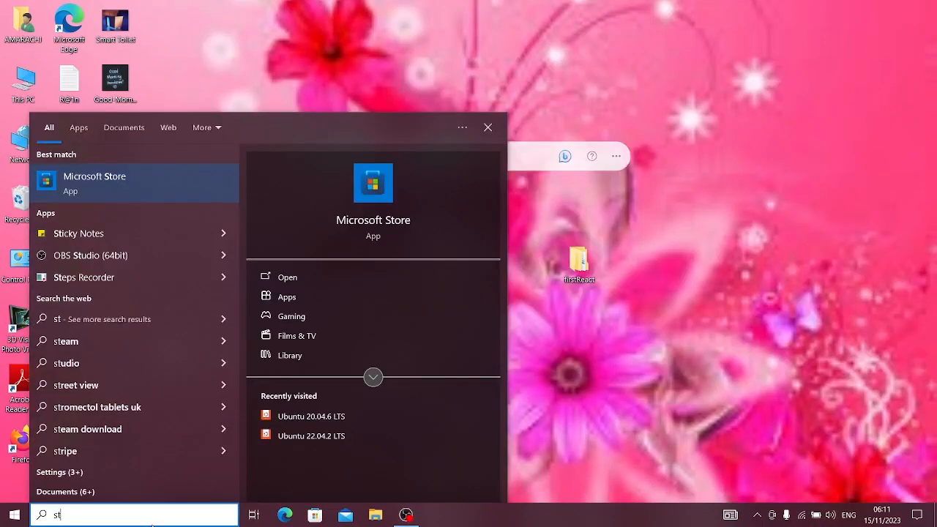
pyautogui.write('ore')
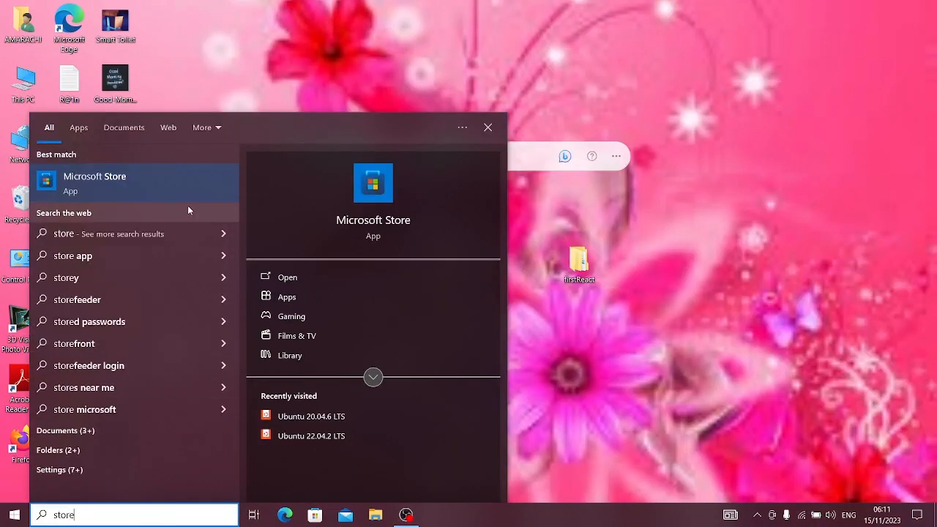
pyautogui.click(176, 189)
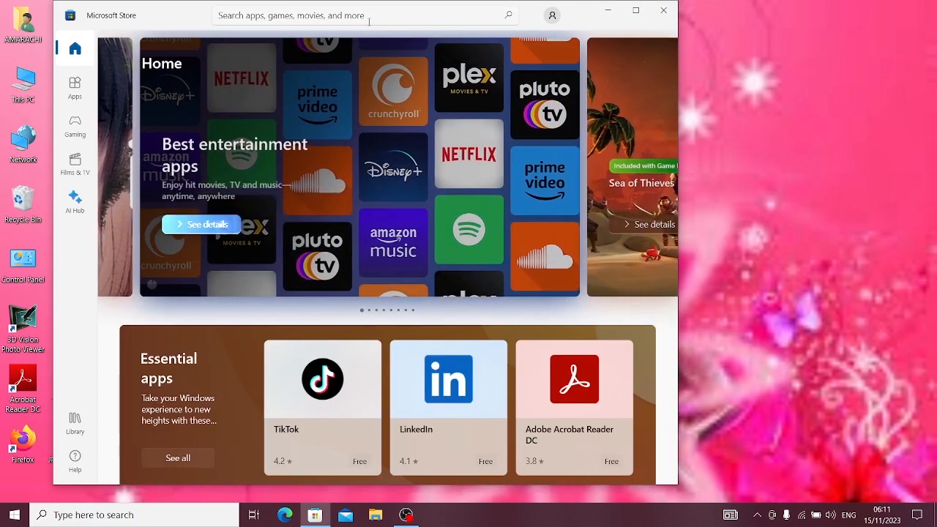
# Step: Search the Microsoft Store for "ubun" and open the Ubuntu 20.04.6 LTS suggestion
pyautogui.click(363, 15)
pyautogui.write('u')
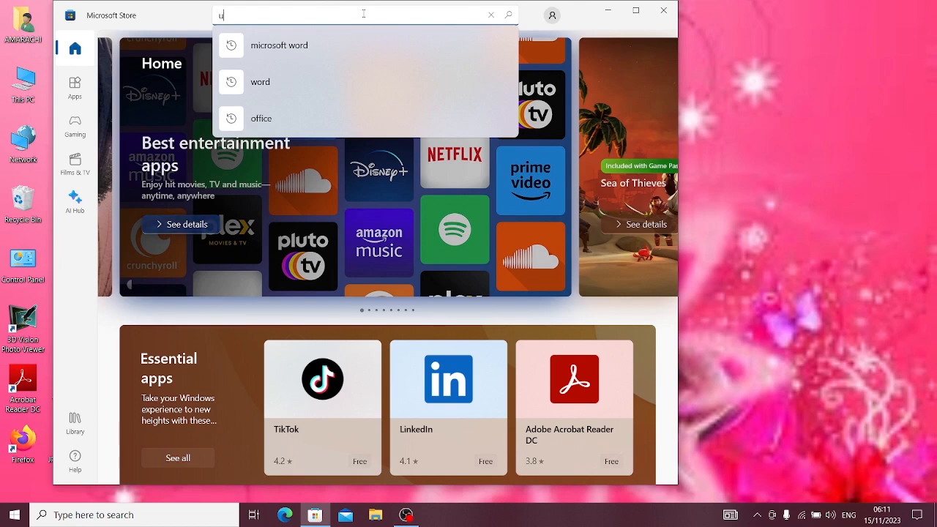
pyautogui.write('bun')
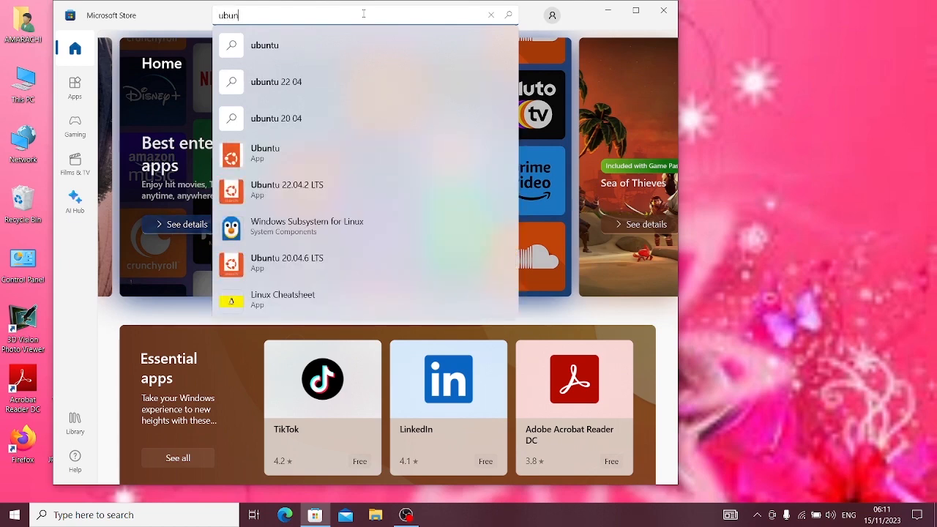
pyautogui.click(335, 264)
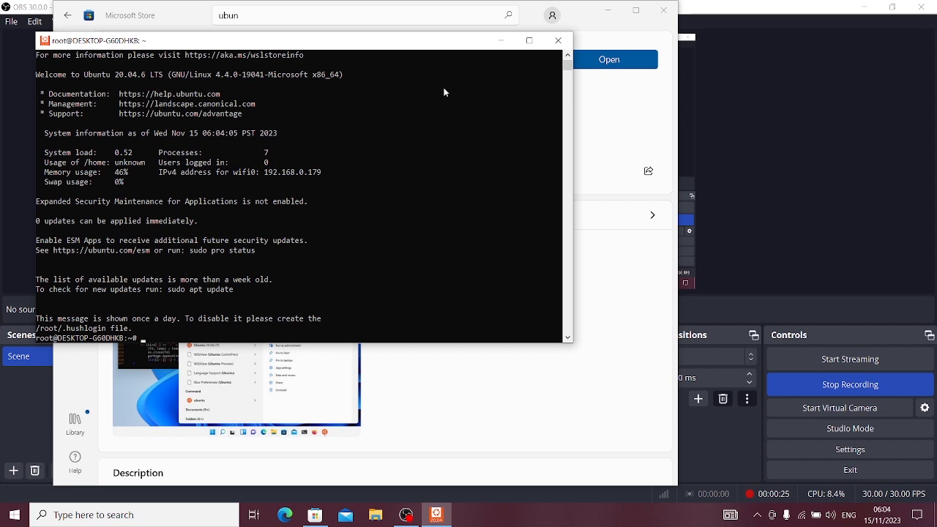
# Step: Run the top command in the Ubuntu 20.04 terminal to examine the running processes
pyautogui.write('top')
pyautogui.press('Return')
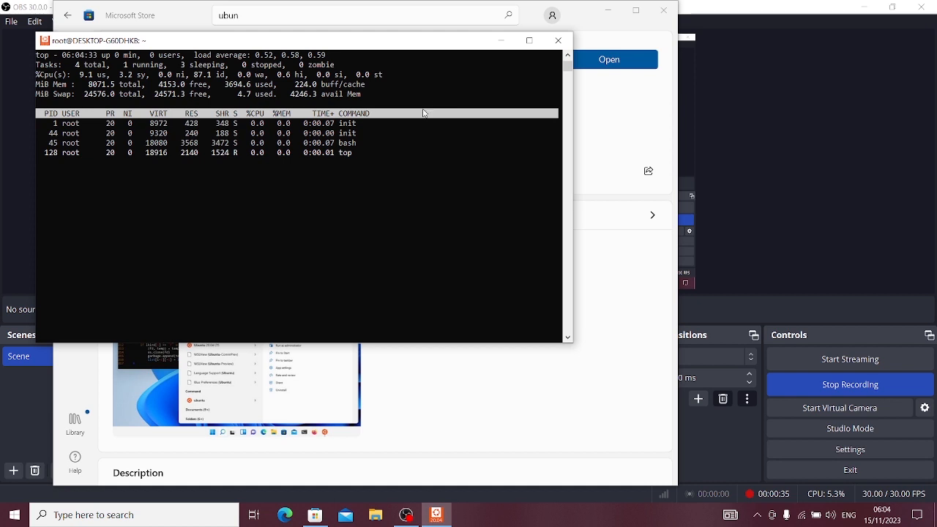
pyautogui.click(349, 182)
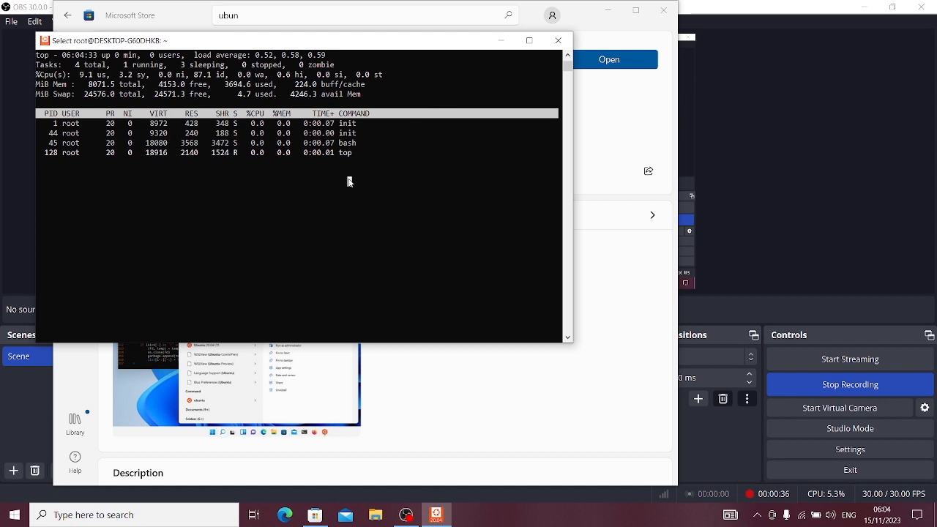
pyautogui.rightClick(401, 159)
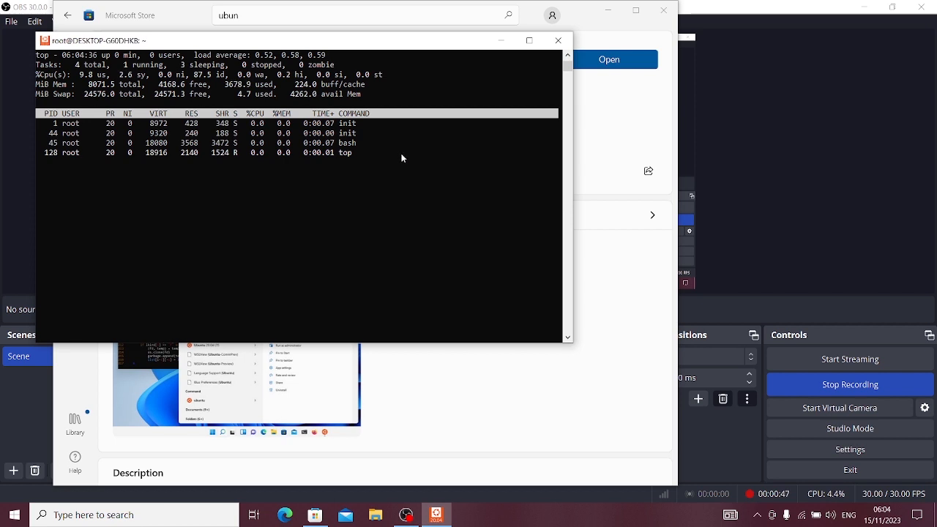